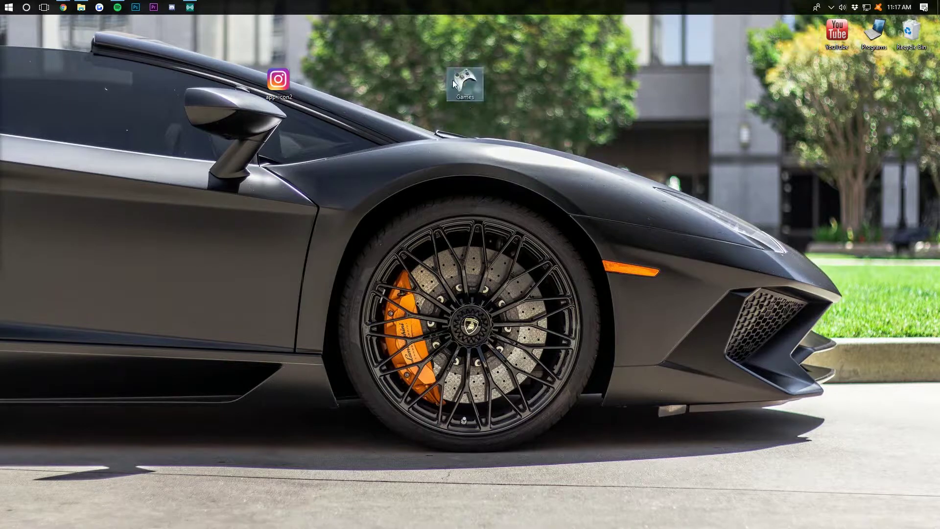
Step: Glance into the Games folder, then create a New folder on the desktop and drop it into the Recycle Bin
double_click(465, 83)
left_click(638, 82)
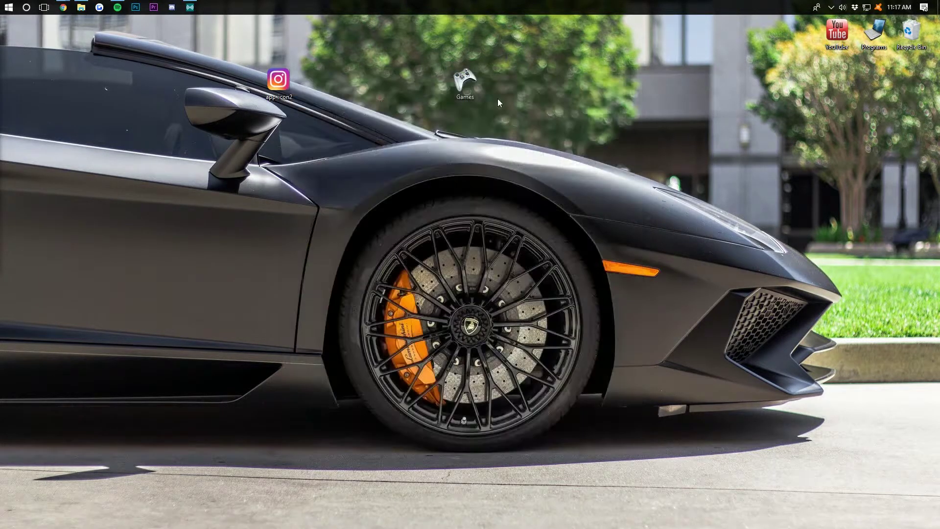
right_click(594, 77)
mouse_move(634, 185)
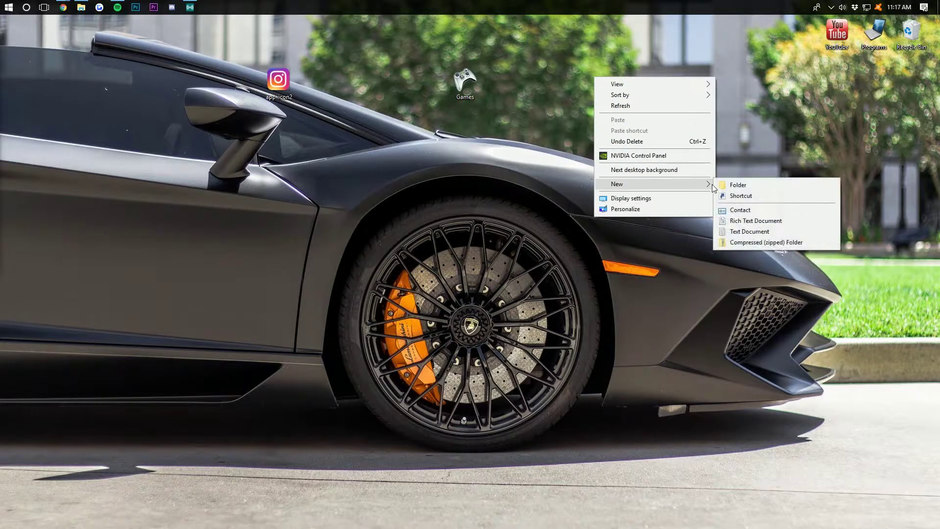
left_click(737, 185)
left_click(615, 93)
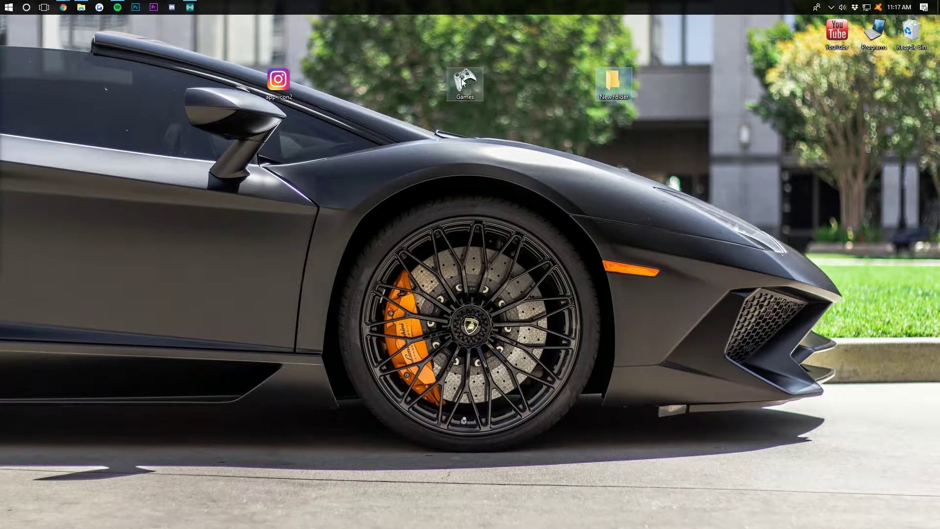
left_click_drag(613, 86, 914, 52)
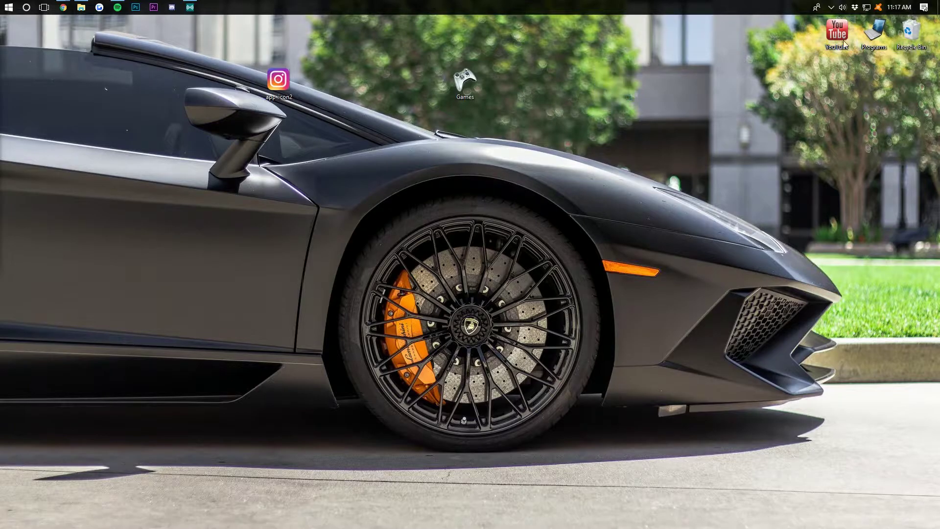
Step: Return YouTube beside Programs and move Games into the top-right row next to it
left_click_drag(837, 31, 464, 129)
double_click(464, 129)
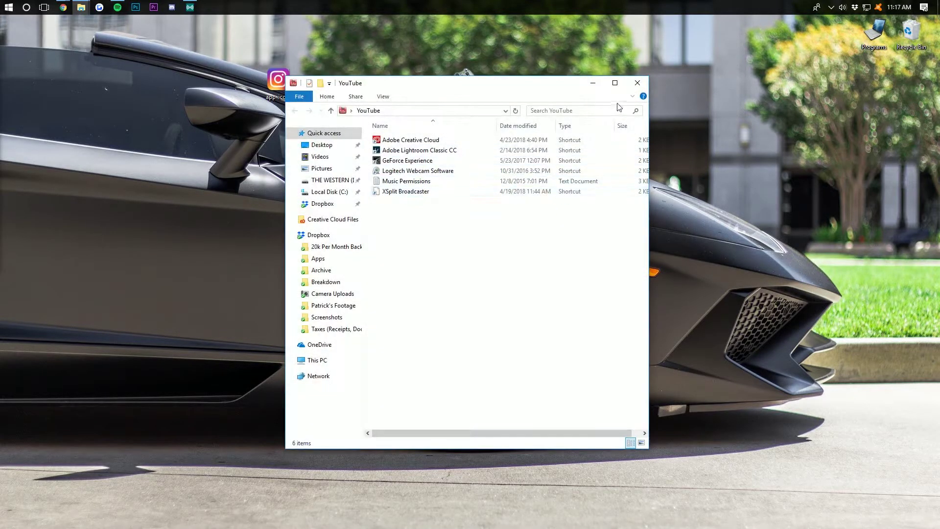
left_click(645, 78)
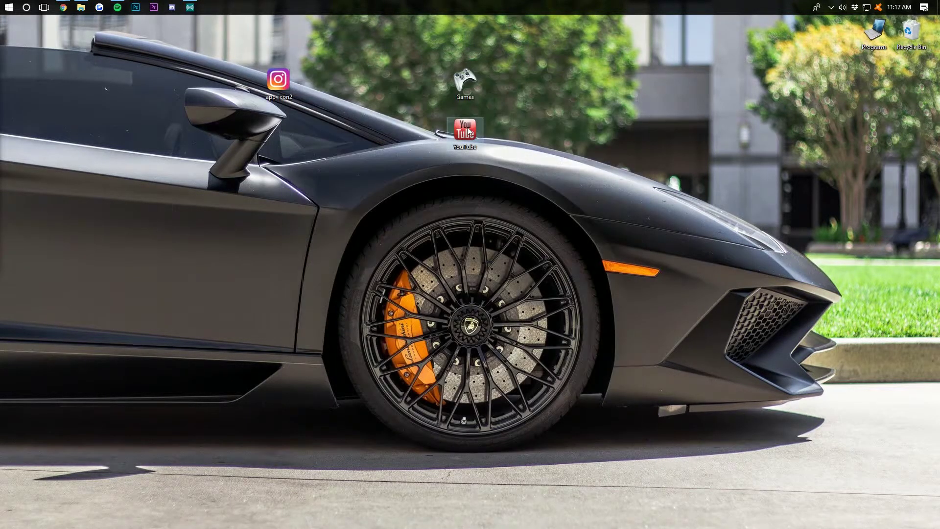
left_click_drag(464, 128, 837, 32)
left_click_drag(465, 80, 799, 32)
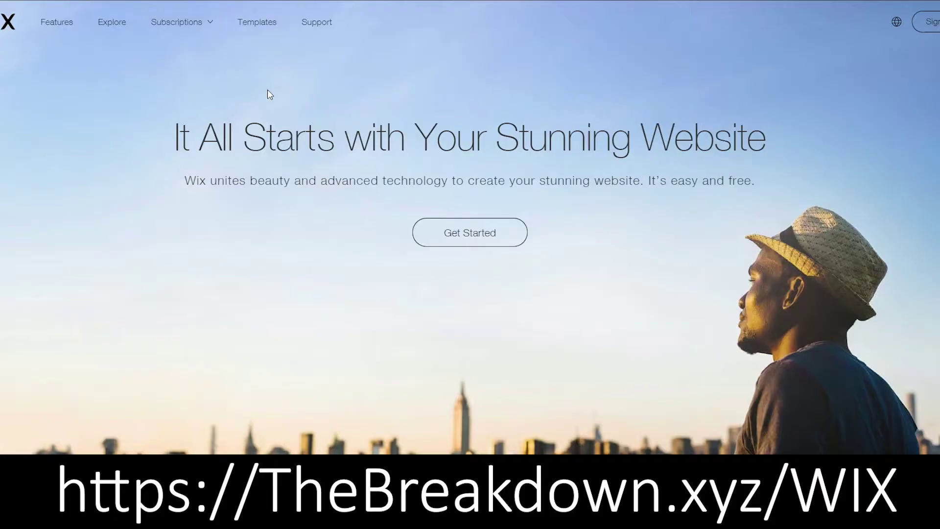
Step: Scroll to the Wix homepage footer and open the Templates gallery
scroll(269, 96, "down", 5)
scroll(268, 95, "down", 9)
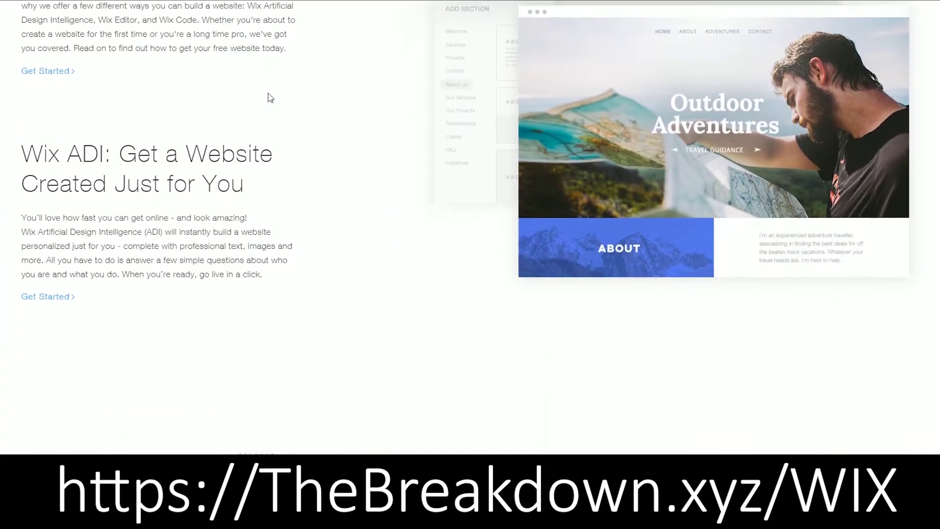
scroll(268, 96, "down", 5)
scroll(533, 237, "down", 5)
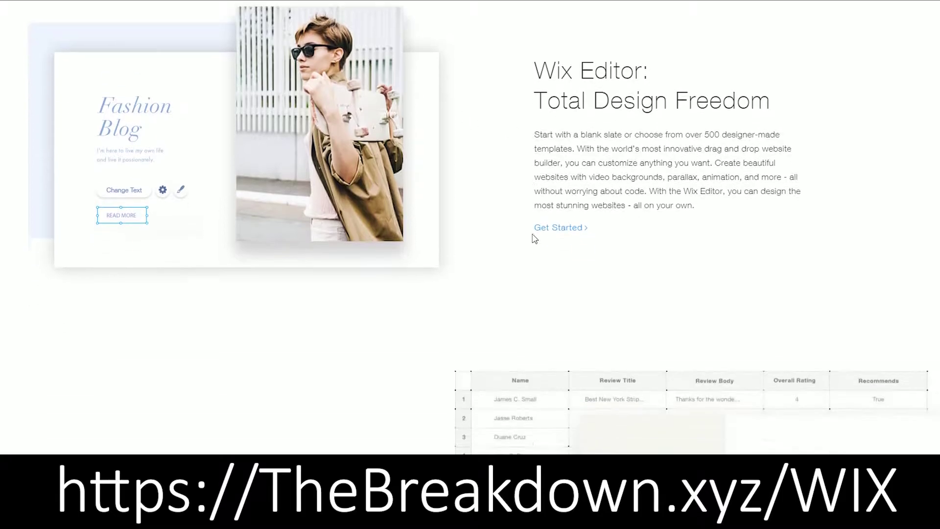
scroll(396, 155, "down", 9)
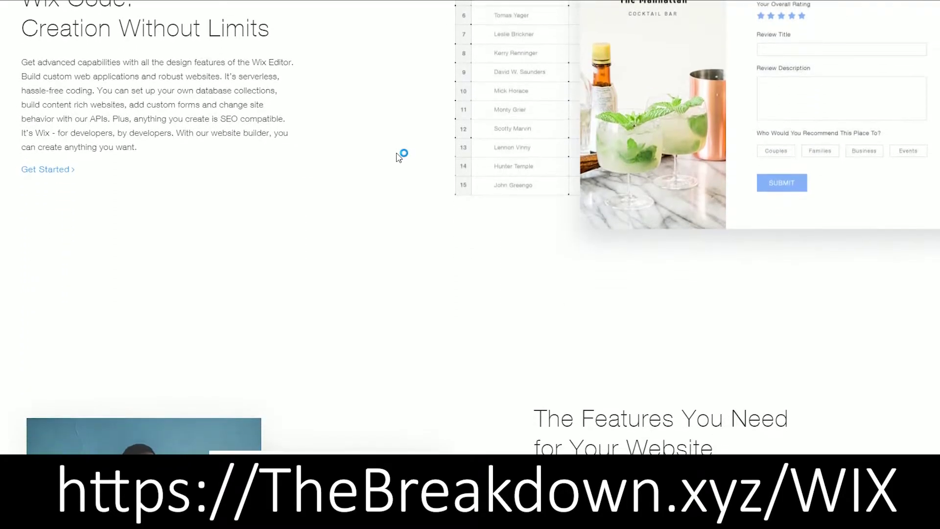
scroll(399, 157, "down", 12)
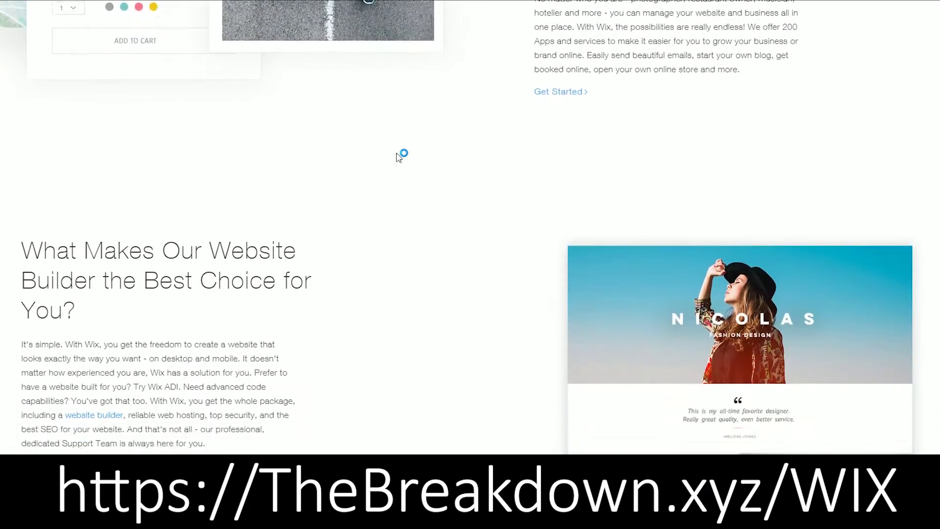
scroll(399, 157, "down", 12)
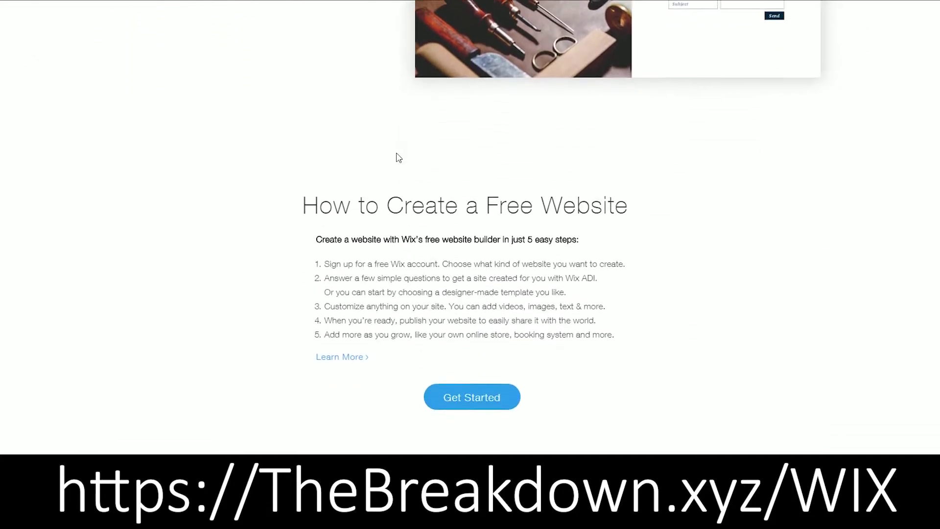
scroll(399, 157, "down", 5)
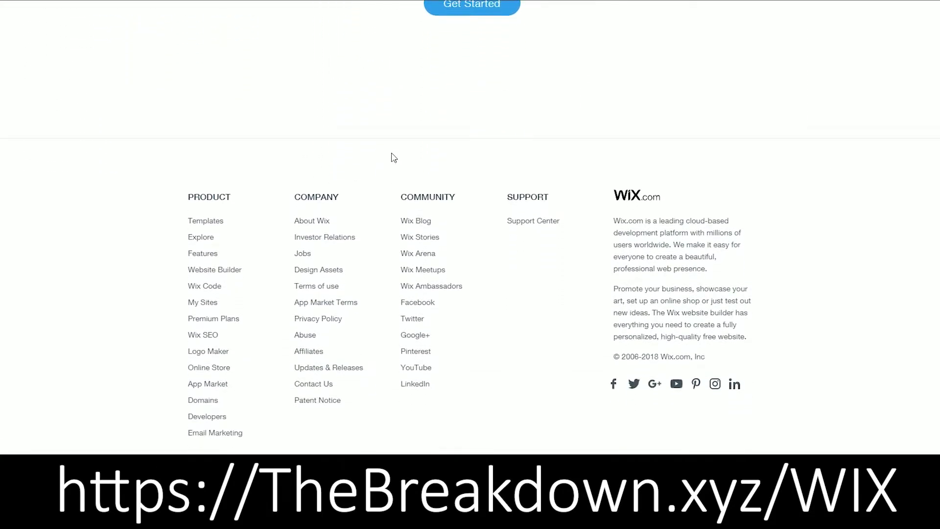
left_click(207, 219)
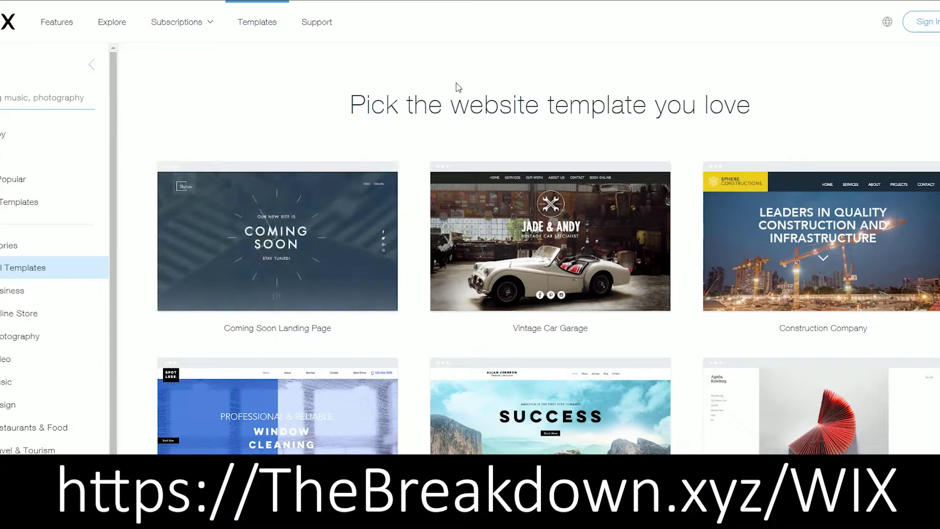
Step: Filter the template gallery to Online Store templates and go to Outdoor Bags
scroll(471, 142, "down", 10)
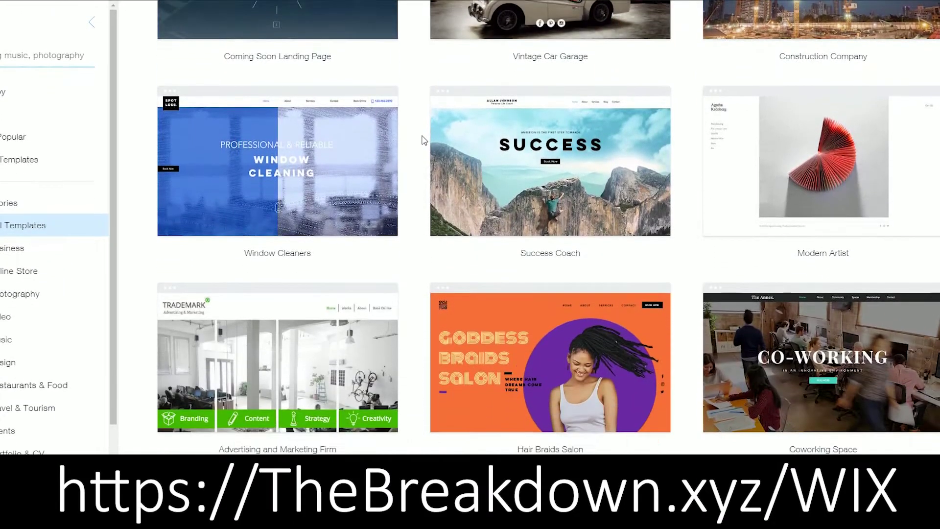
scroll(420, 136, "down", 3)
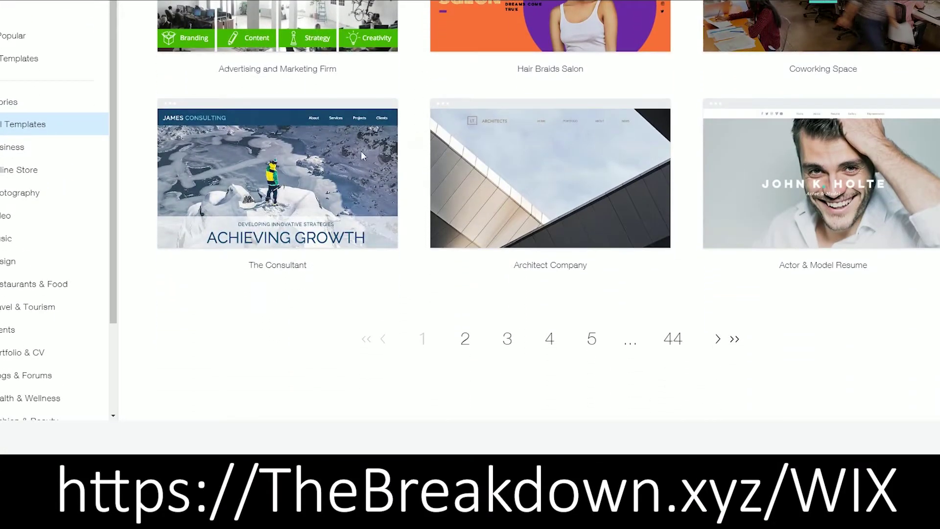
left_click(20, 171)
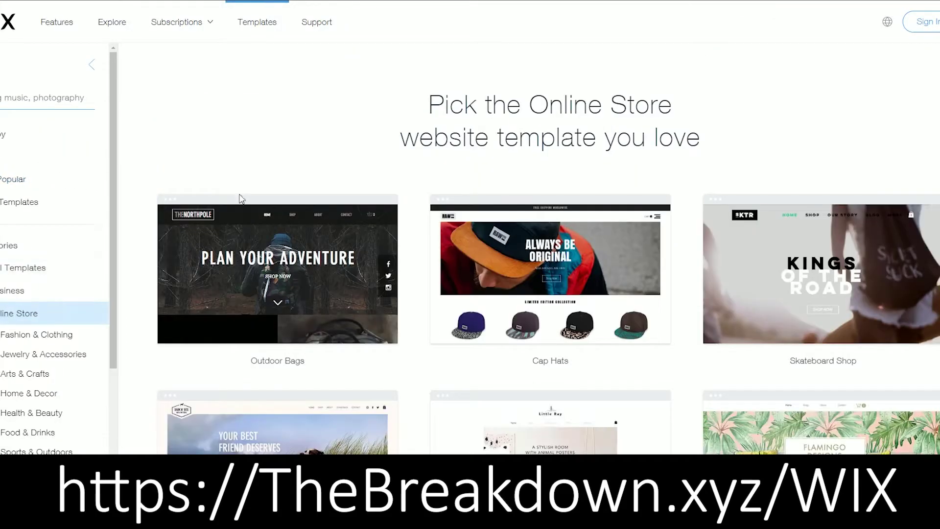
mouse_move(278, 263)
left_click(247, 289)
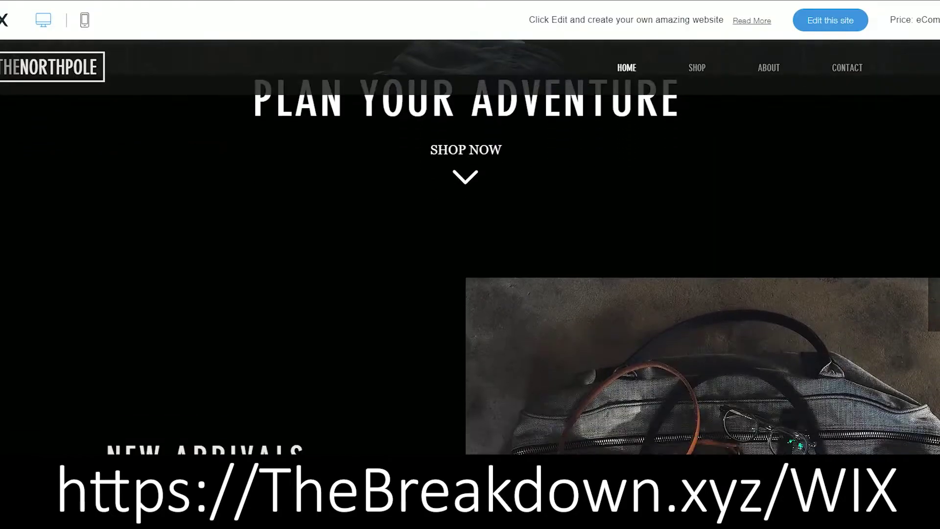
scroll(492, 196, "down", 4)
scroll(494, 196, "down", 8)
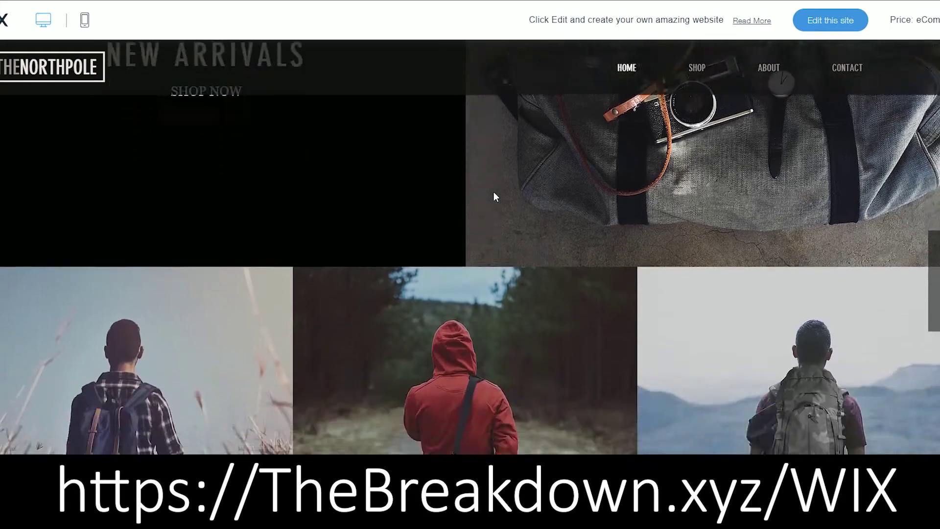
scroll(493, 196, "down", 10)
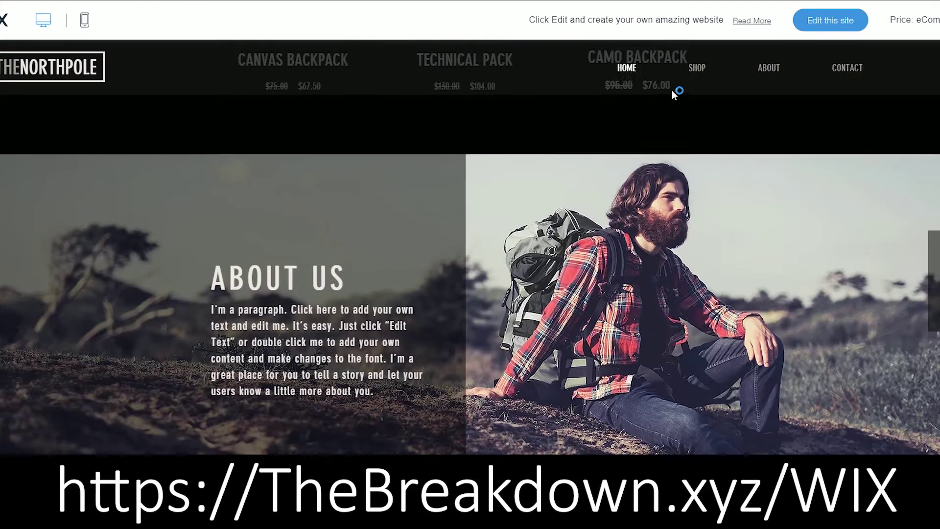
scroll(675, 93, "up", 5)
mouse_move(692, 98)
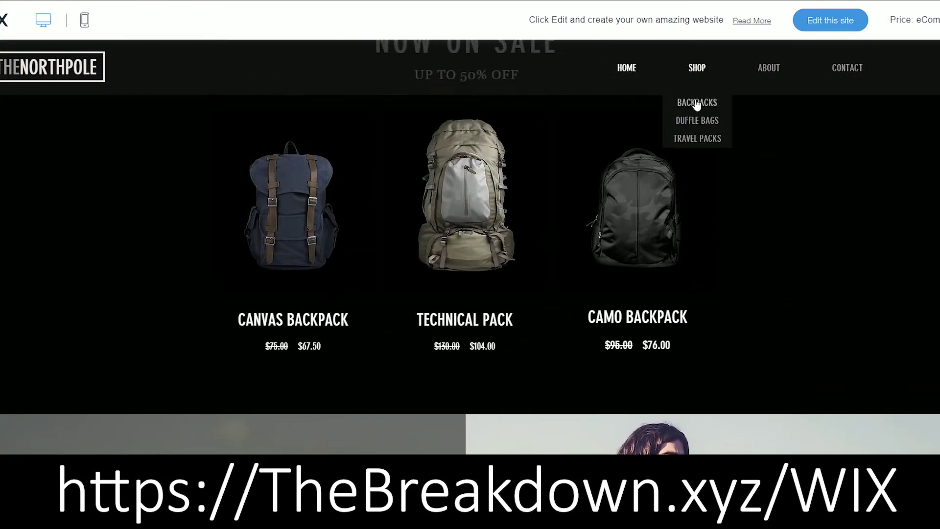
left_click(697, 103)
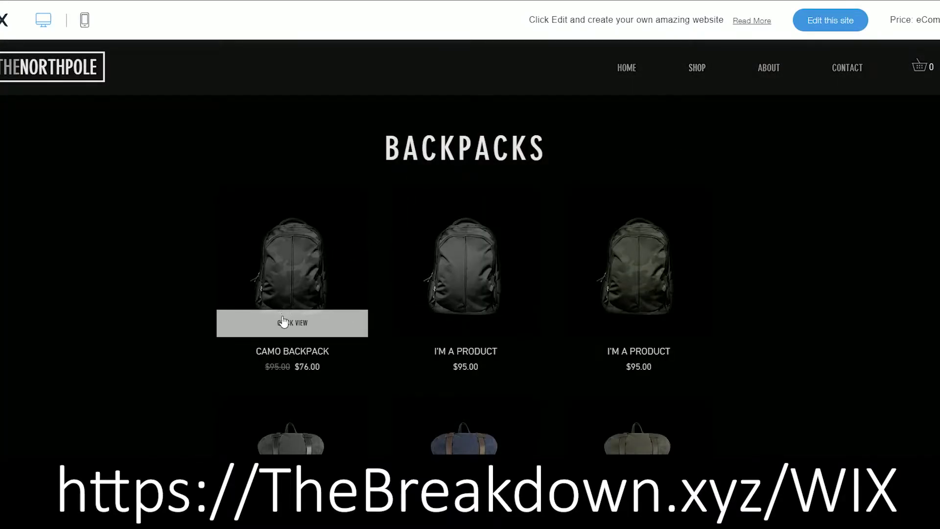
left_click(284, 321)
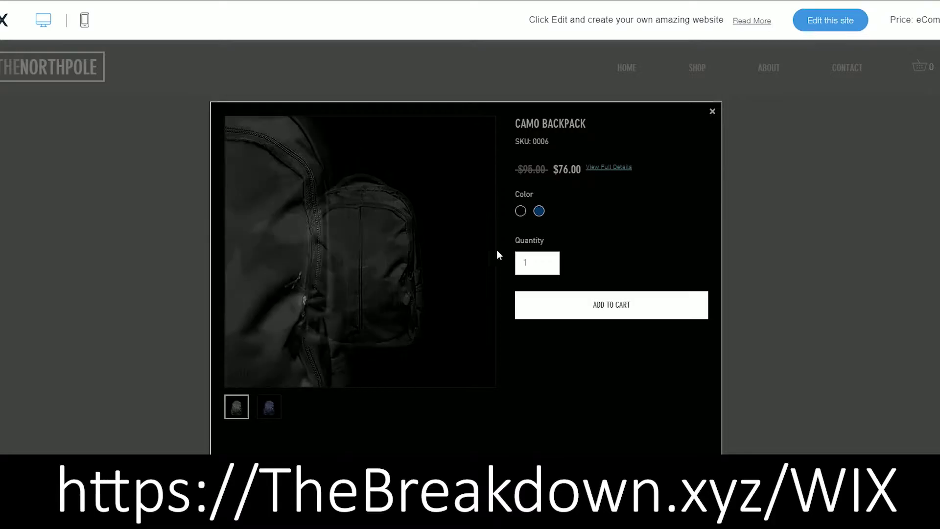
left_click(538, 211)
left_click(520, 211)
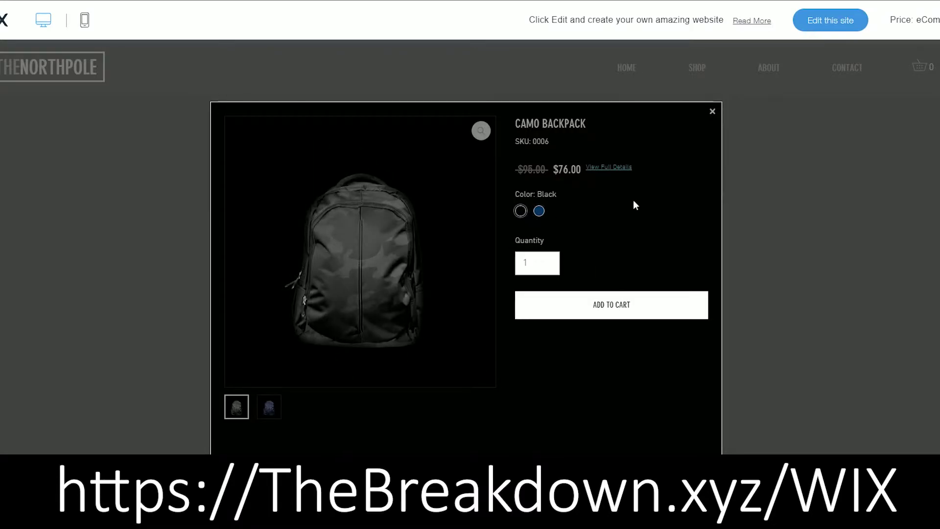
left_click(277, 410)
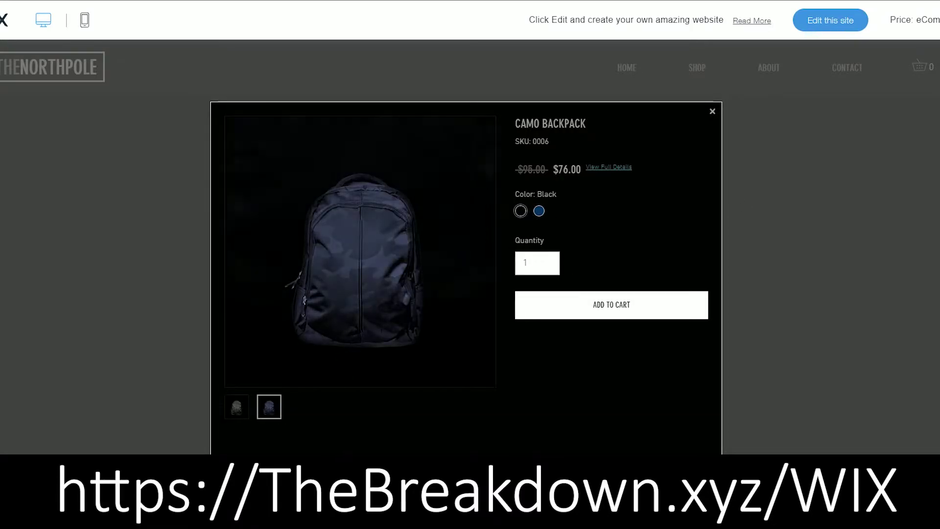
left_click(801, 244)
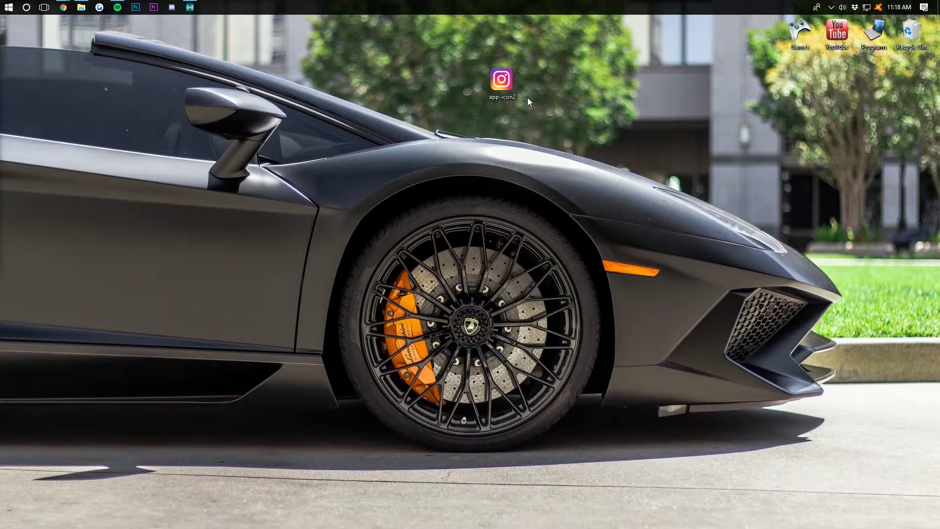
mouse_move(799, 31)
left_mouse_down()
mouse_move(633, 109)
mouse_move(574, 106)
mouse_move(580, 81)
mouse_move(763, 49)
mouse_move(799, 32)
left_mouse_up()
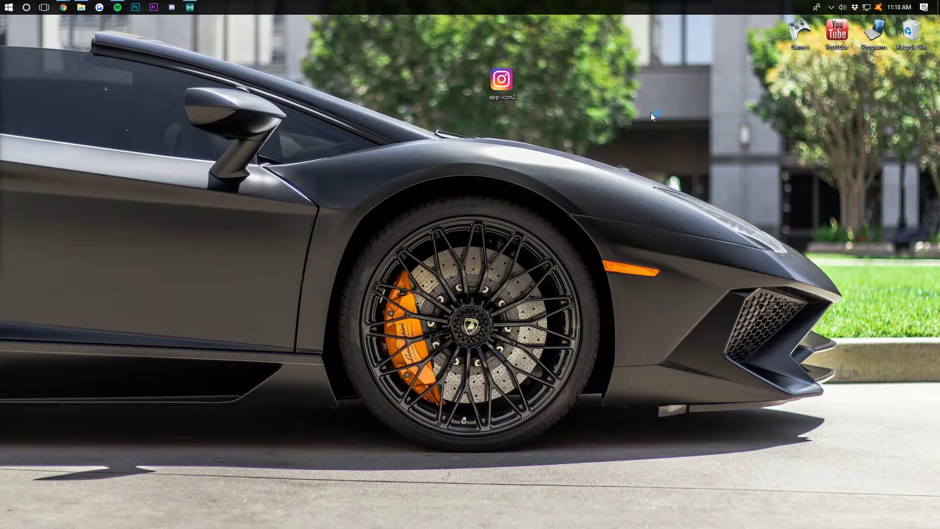
right_click(507, 83)
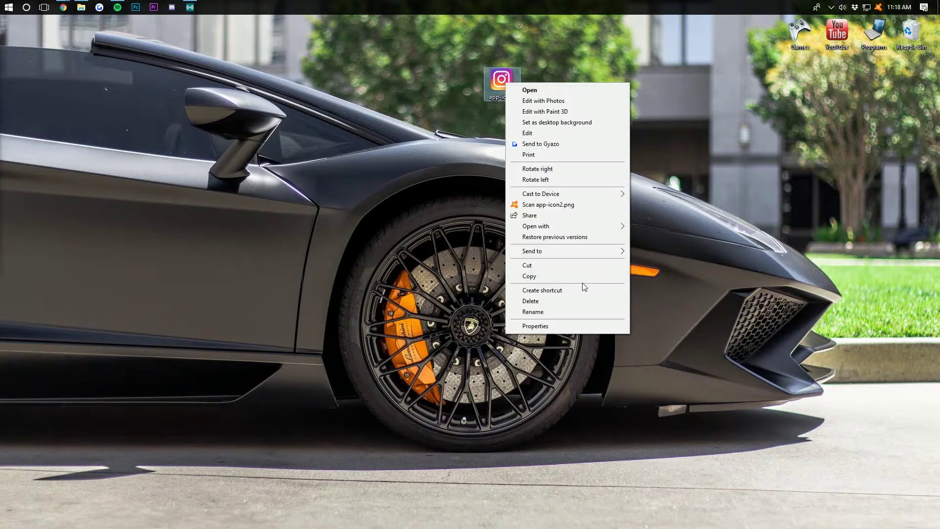
left_click(577, 323)
left_click(572, 106)
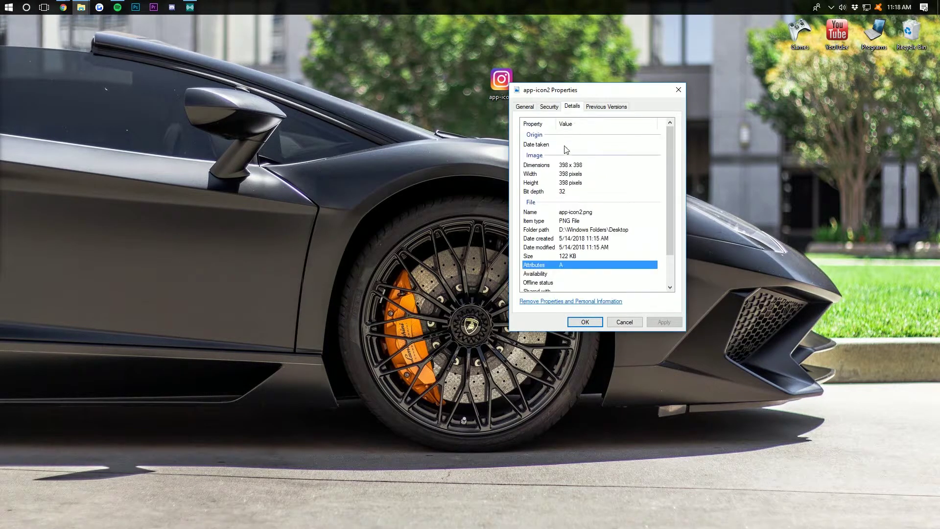
left_click(567, 166)
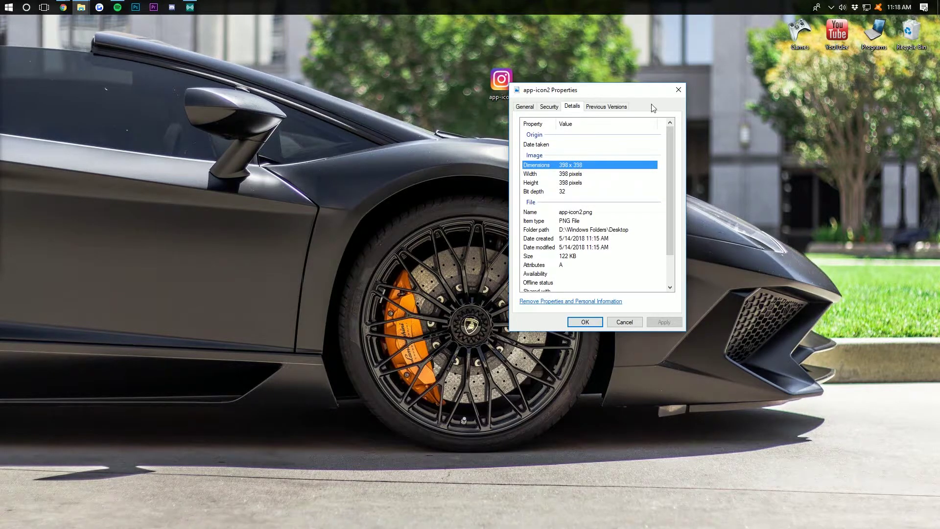
left_click(678, 90)
Step: View app-icon2.png in Photos, close it, and return to the icoconverter.com page in Chrome
double_click(502, 84)
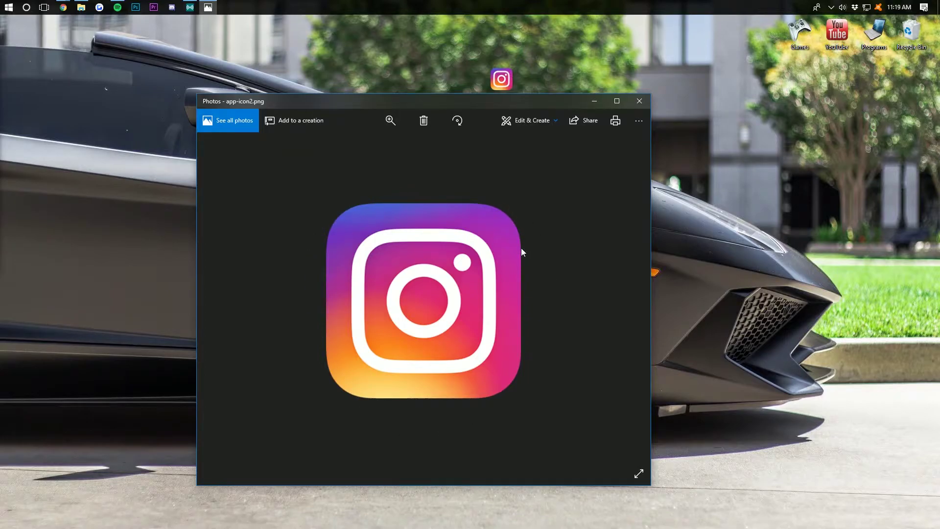
left_click(640, 101)
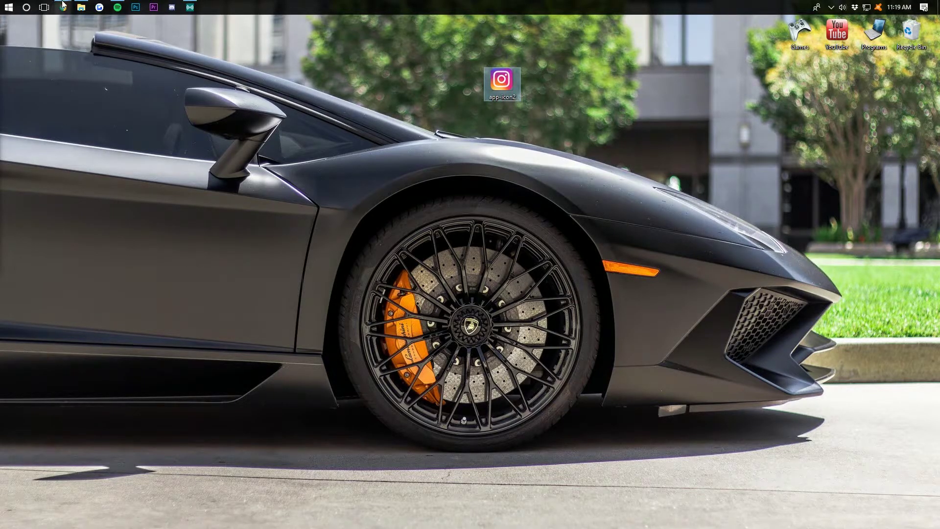
mouse_move(63, 7)
left_click(145, 72)
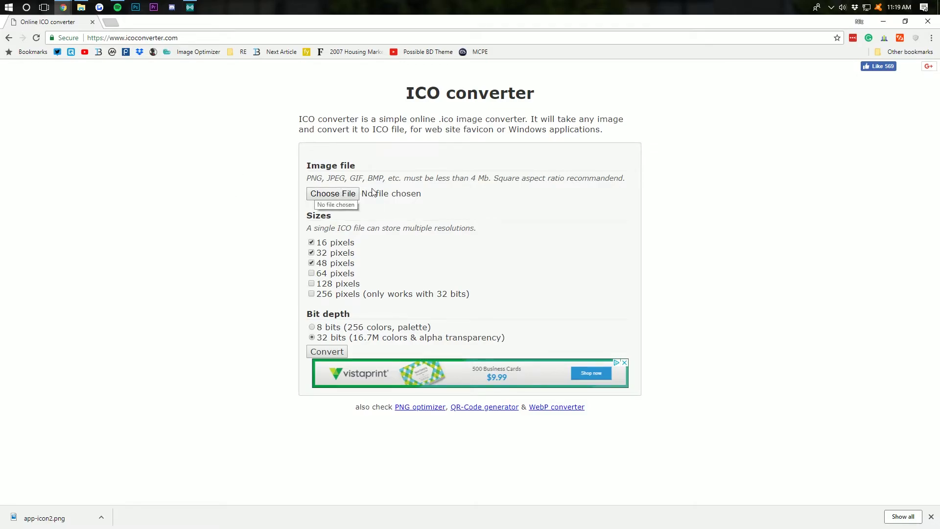
Step: Upload app-icon2.png to icoconverter.com and convert it into favicon.ico
left_click(325, 193)
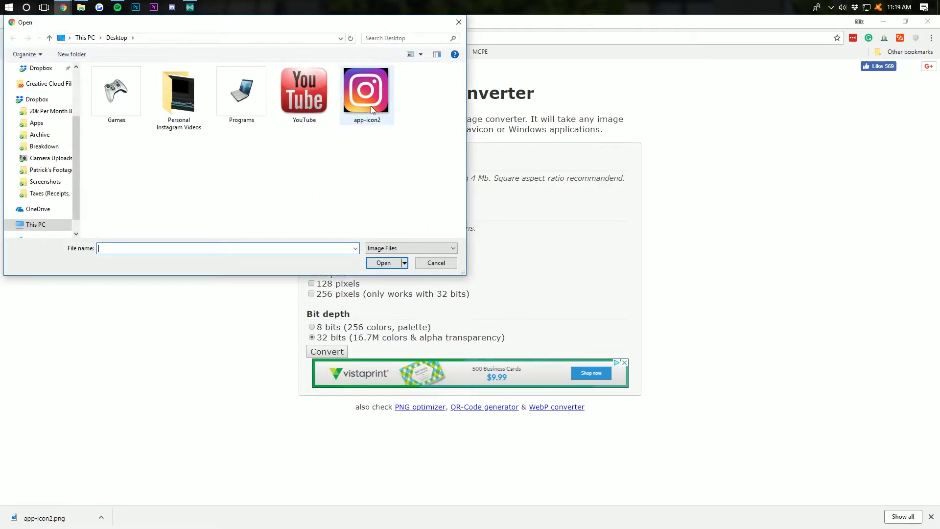
double_click(367, 96)
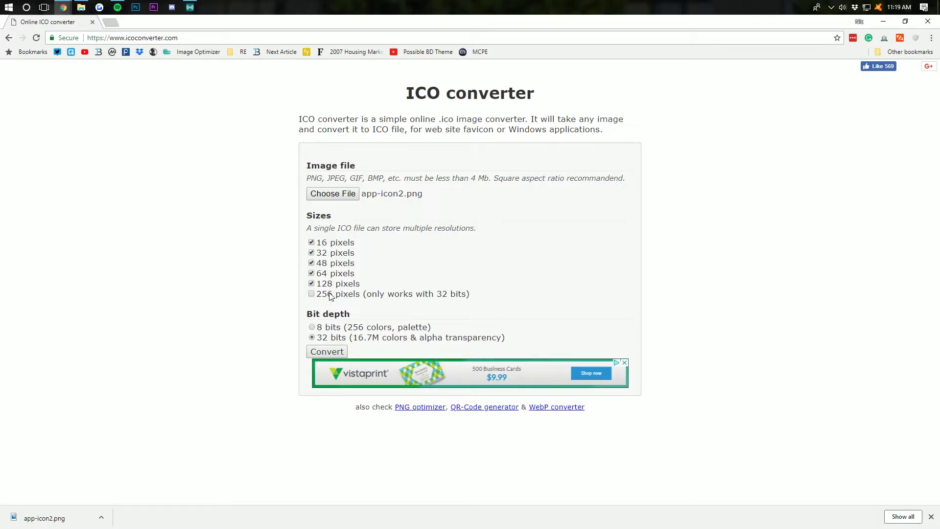
left_click(335, 352)
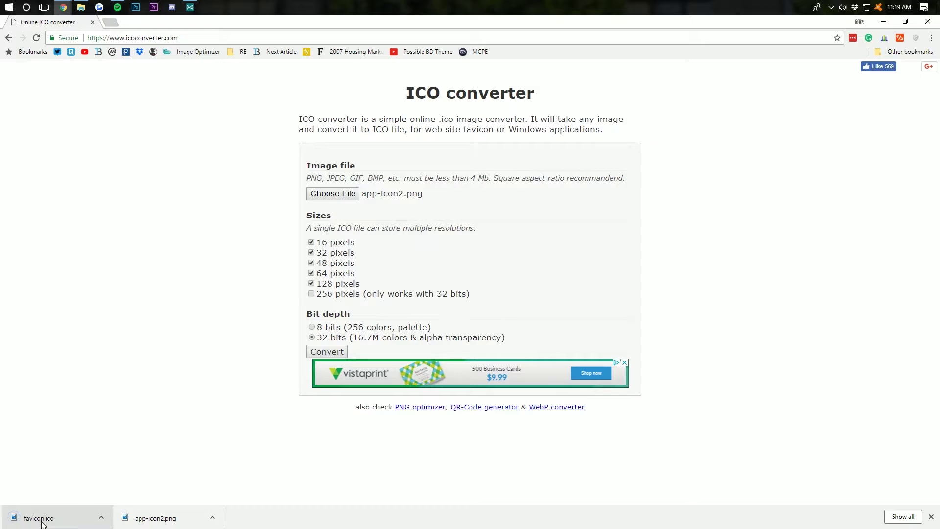
Step: Minimize Chrome and rearrange the favicon and other icons on the desktop
left_click(883, 21)
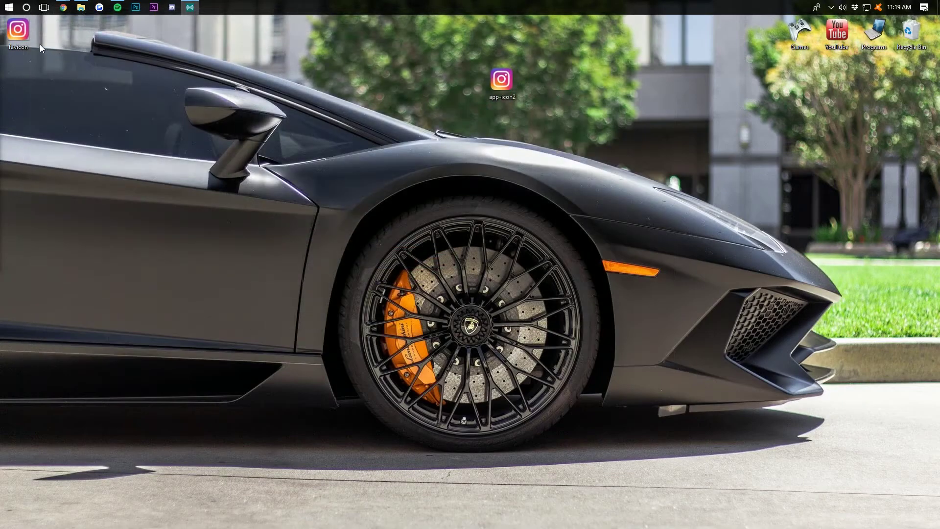
left_click_drag(20, 32, 427, 79)
left_click_drag(502, 73, 911, 32)
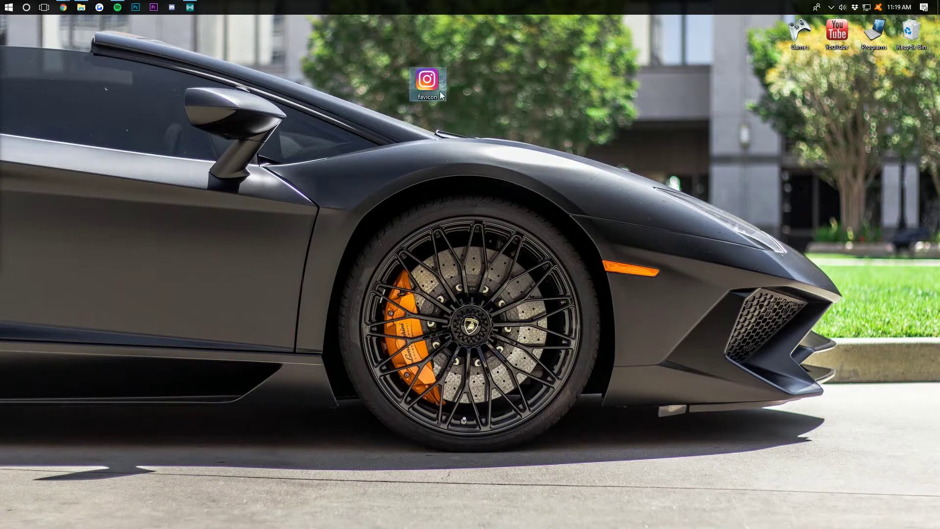
left_click_drag(436, 95, 285, 92)
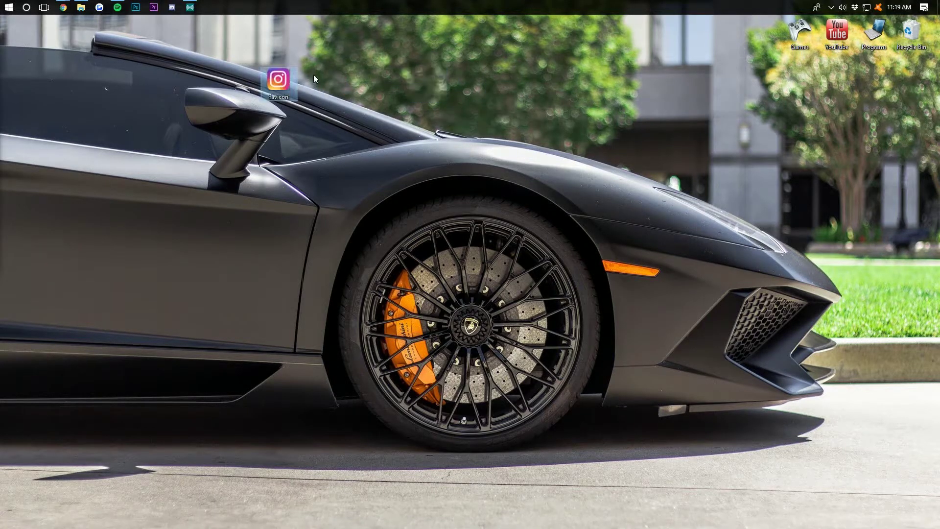
Step: Open Pictures > Desktop Icons and drag favicon.ico from the desktop into it
right_click(82, 8)
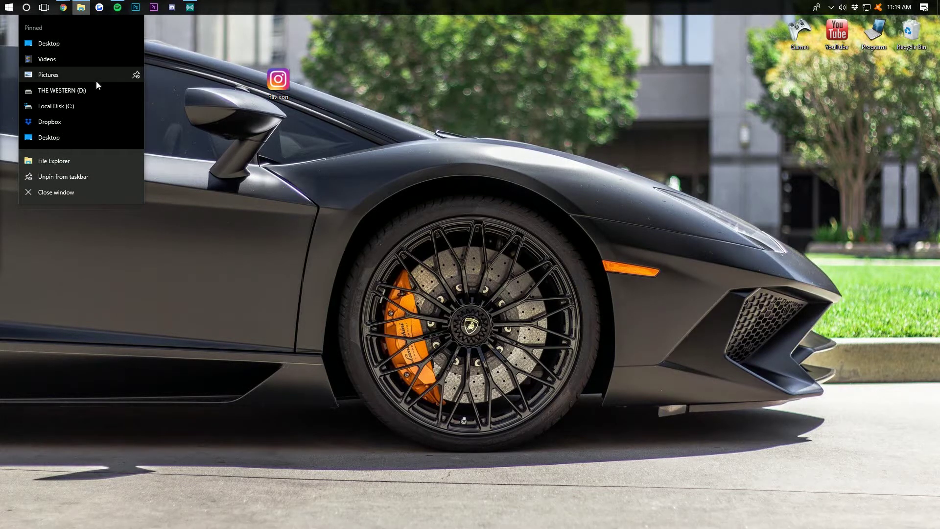
left_click(96, 81)
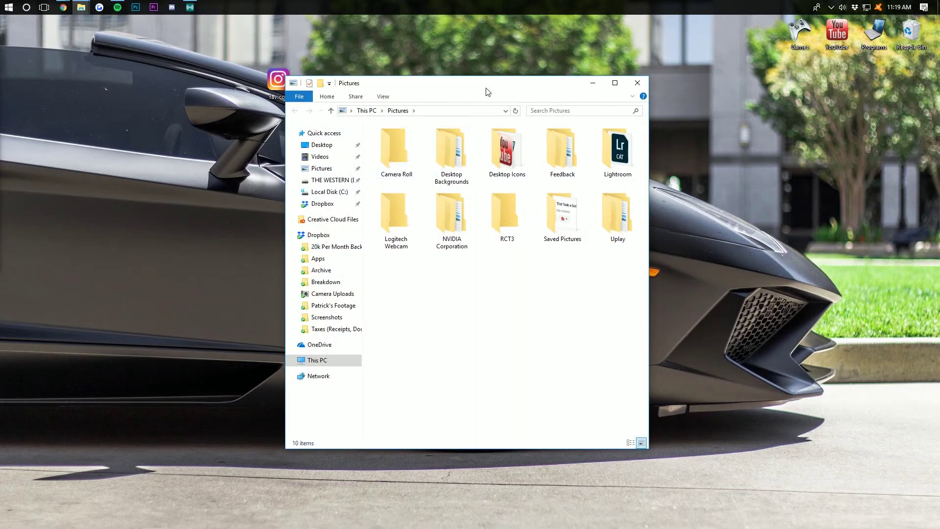
left_click_drag(487, 91, 529, 85)
double_click(570, 150)
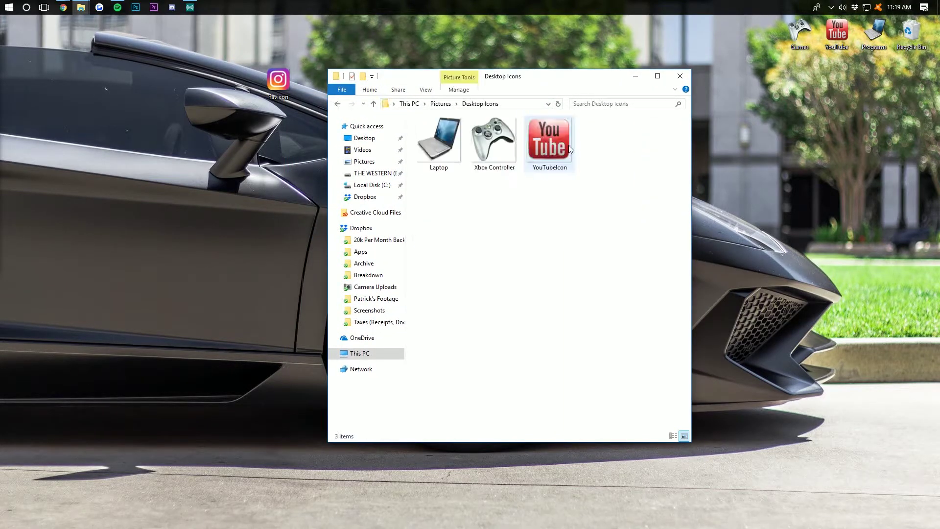
left_click_drag(279, 81, 668, 144)
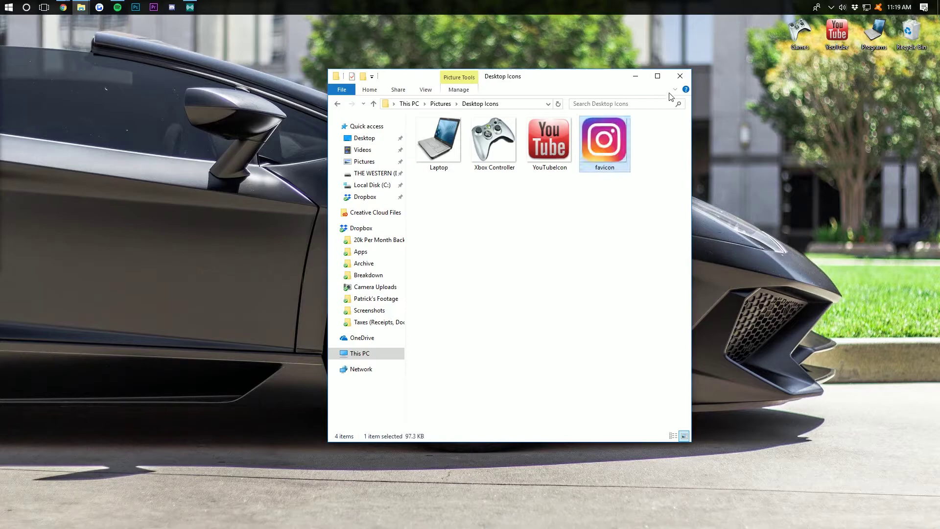
Step: Create a desktop folder named Instagram and move it toward the top centre
right_click(162, 65)
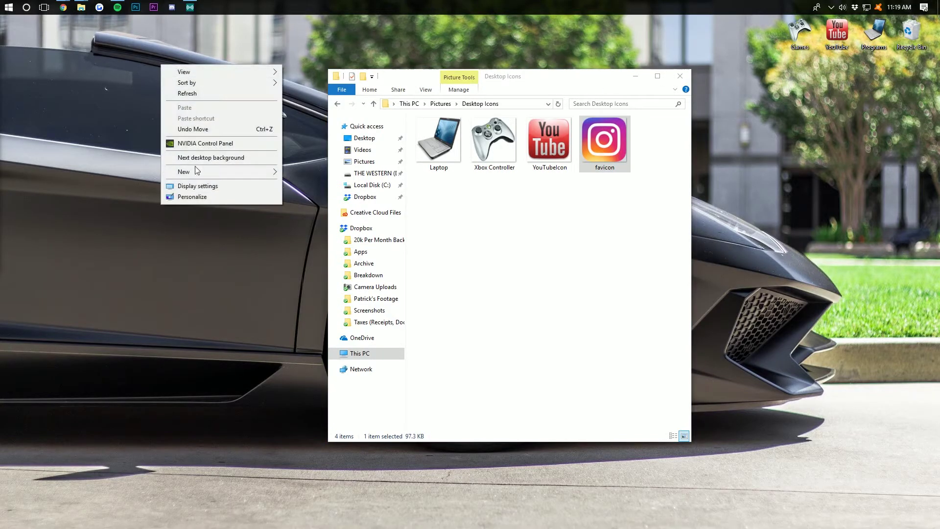
mouse_move(192, 169)
left_click(296, 172)
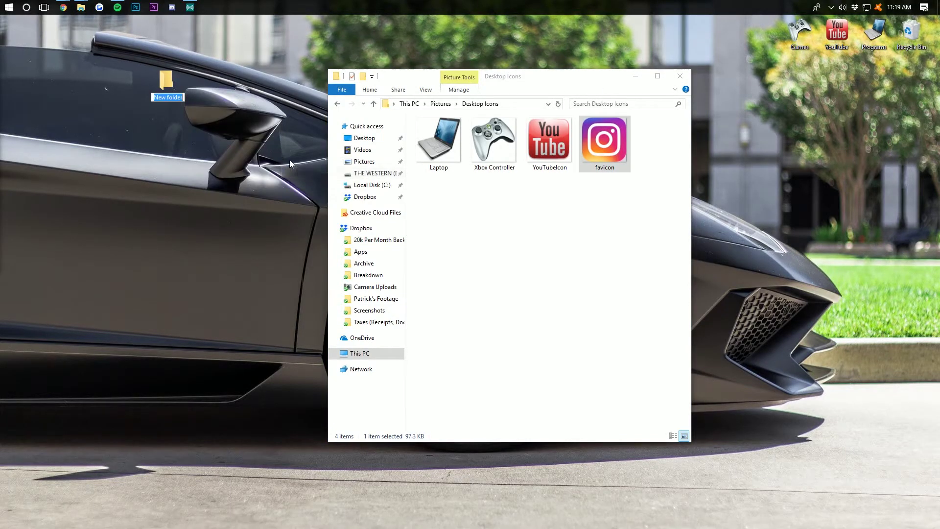
type("Instagram")
key("Return")
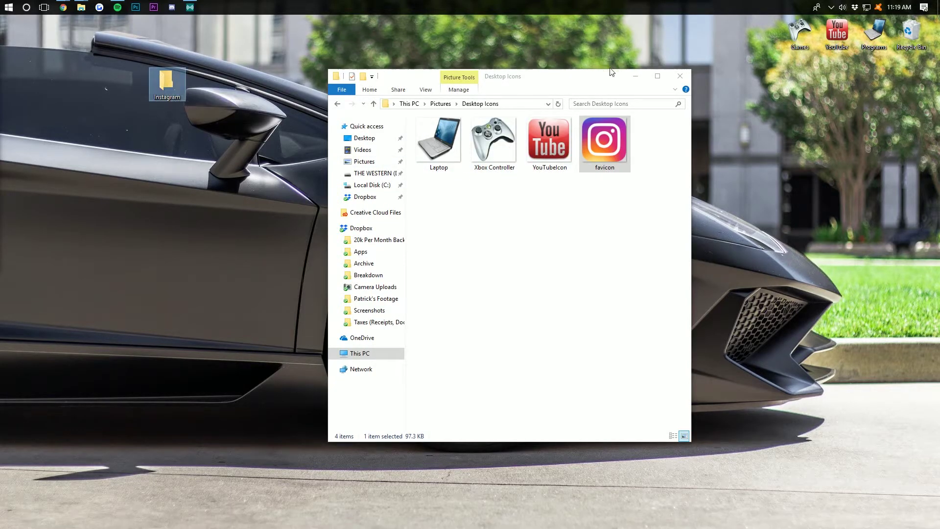
left_click_drag(617, 69, 617, 308)
left_click_drag(166, 80, 427, 86)
Step: In the Instagram folder's Properties > Customize, start changing its icon and browse to Pictures
right_click(427, 87)
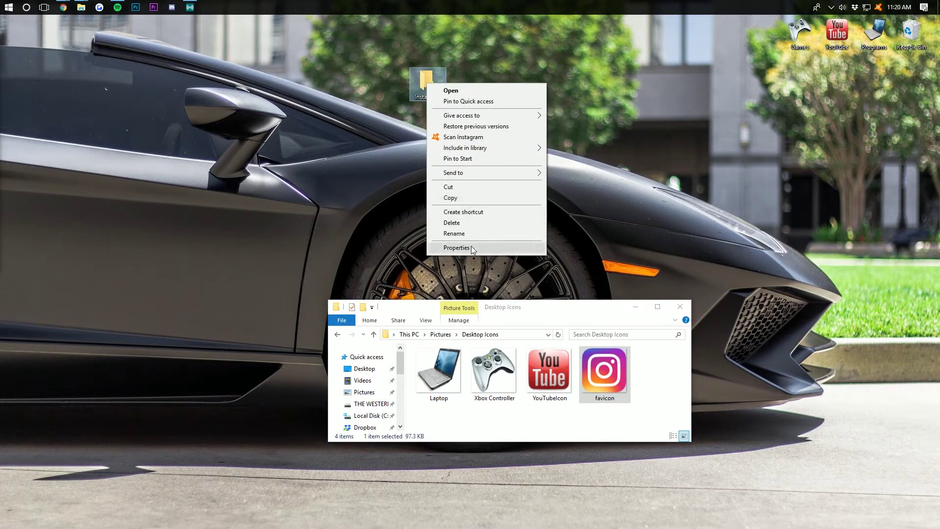
left_click(471, 246)
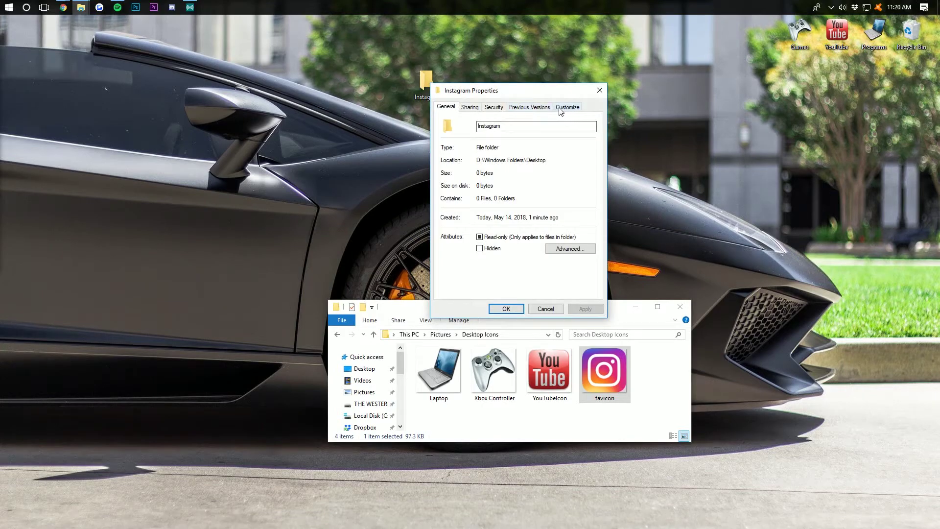
left_click(568, 109)
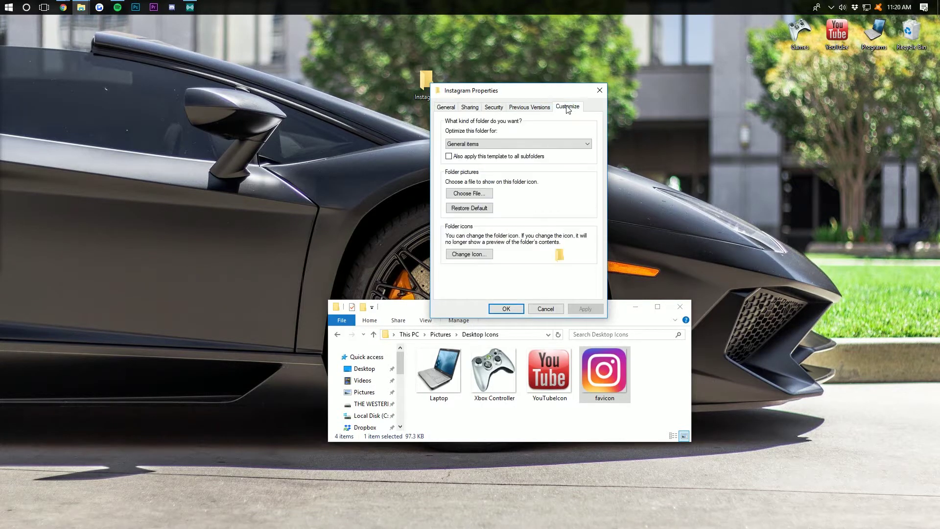
left_click_drag(533, 96, 564, 41)
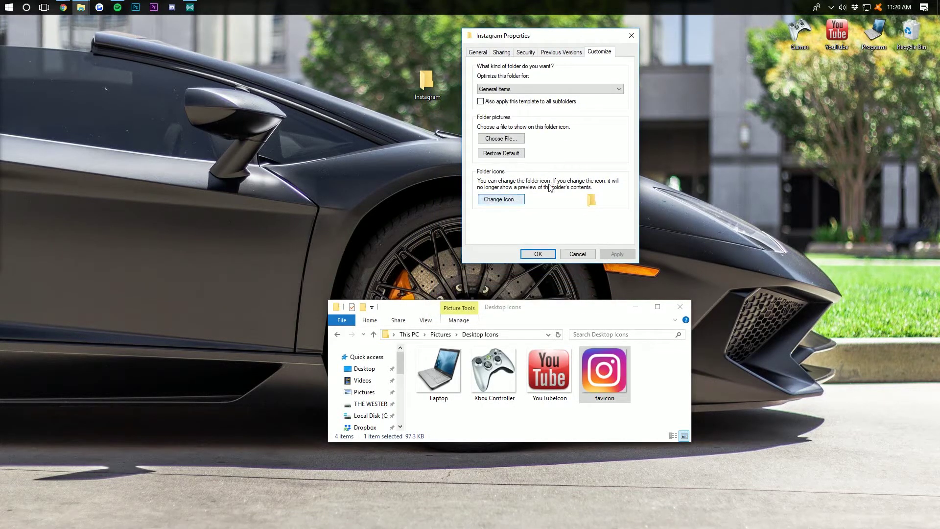
left_click(521, 198)
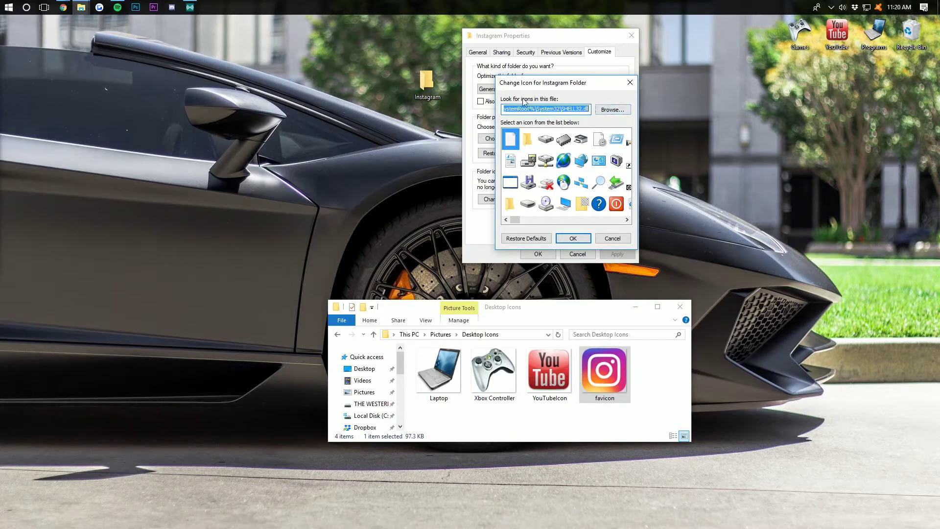
left_click(612, 109)
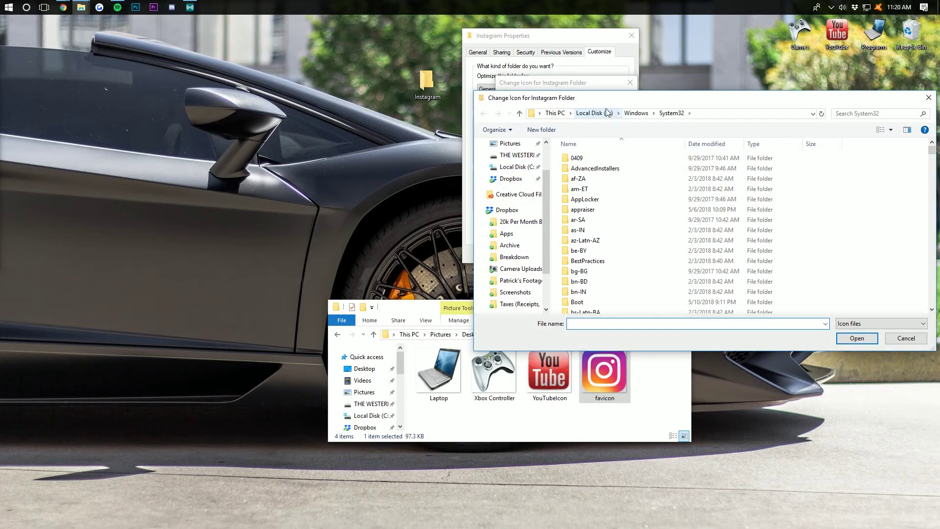
left_click(510, 143)
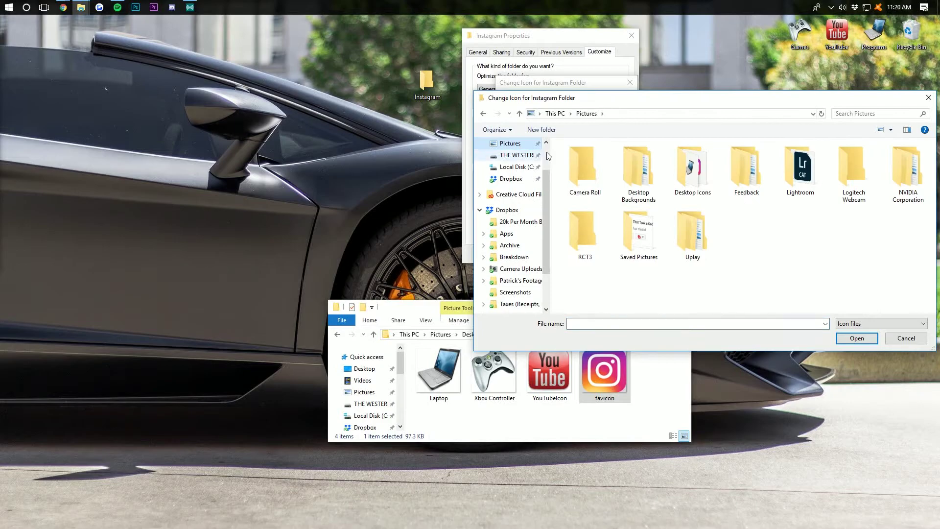
Step: Choose Desktop Icons\favicon.ico as the folder icon and apply it
double_click(697, 175)
double_click(585, 165)
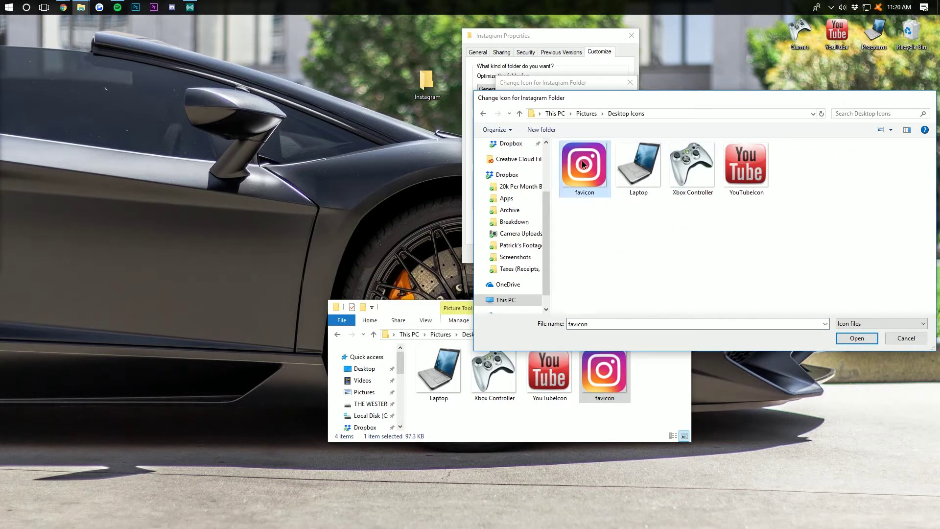
left_click(573, 238)
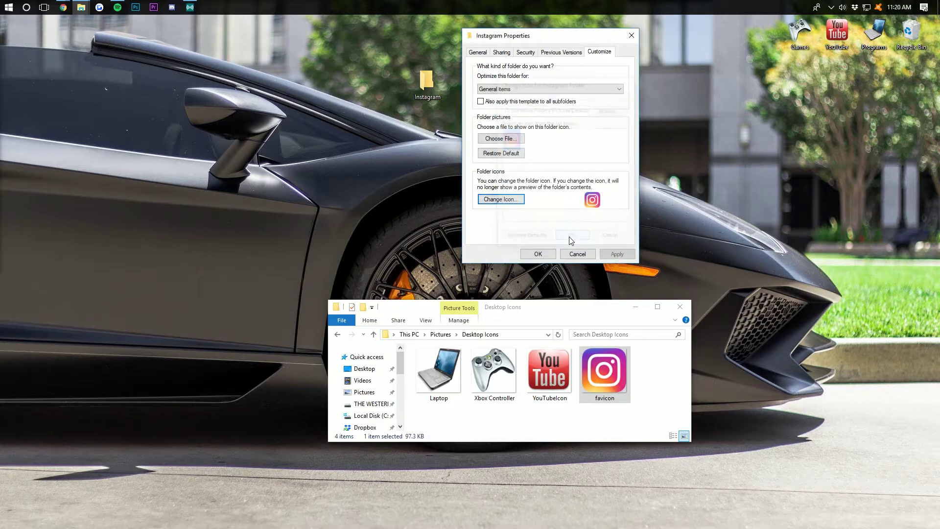
left_click(613, 254)
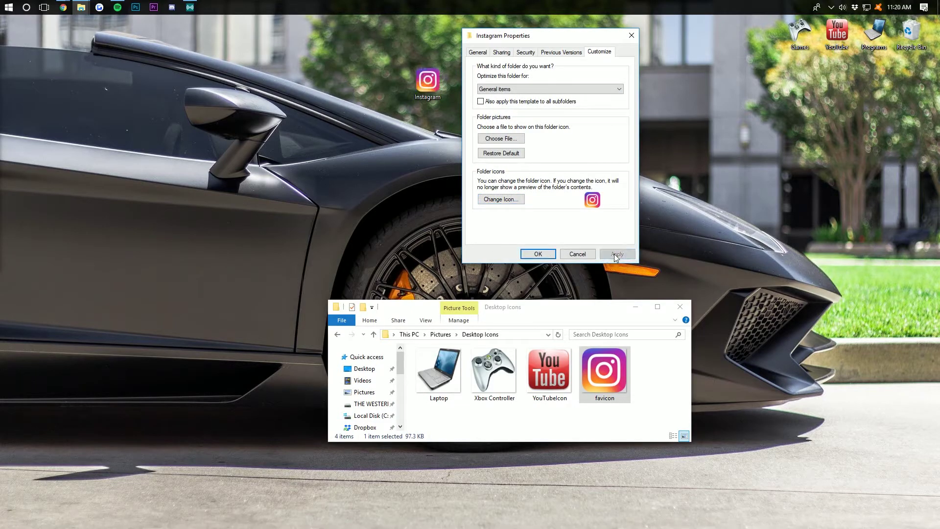
left_click(537, 252)
left_click(427, 86)
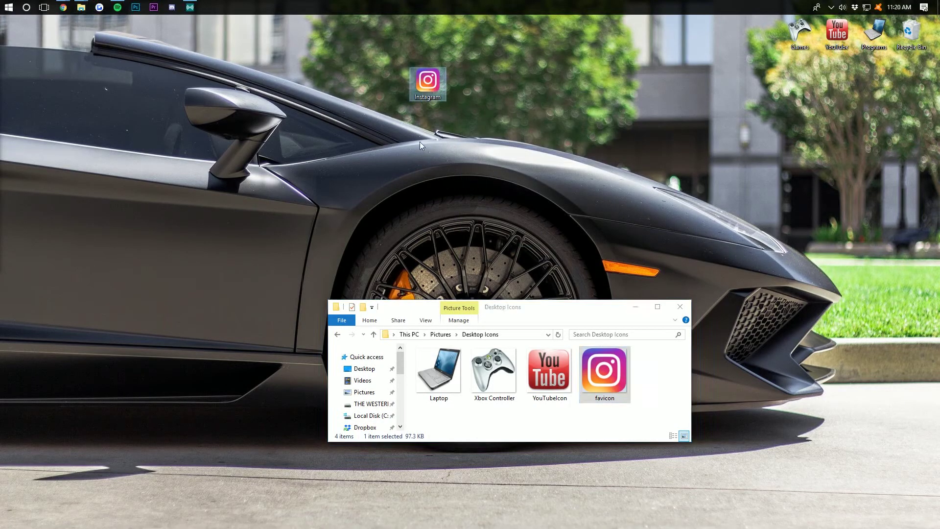
Step: Move the Instagram folder beside Games, check it, then close the Instagram and Desktop Icons windows
left_click_drag(422, 88, 756, 48)
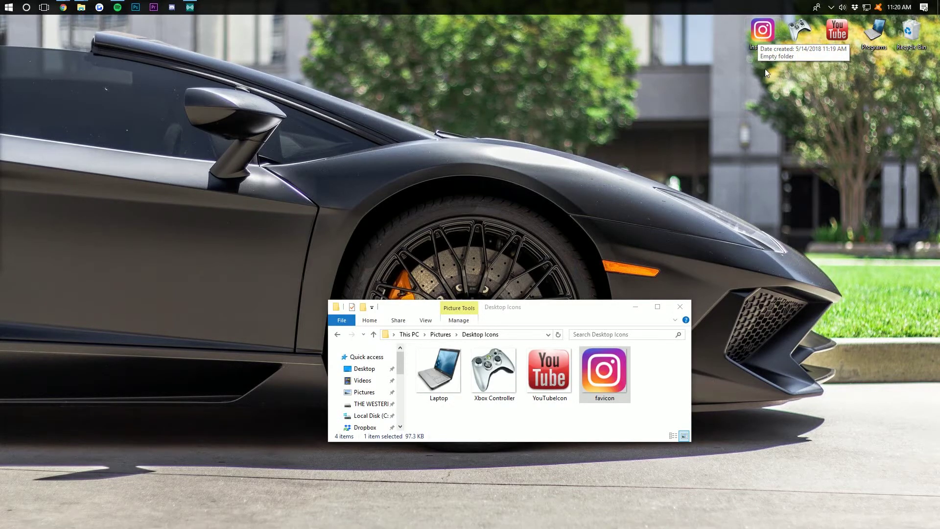
double_click(762, 31)
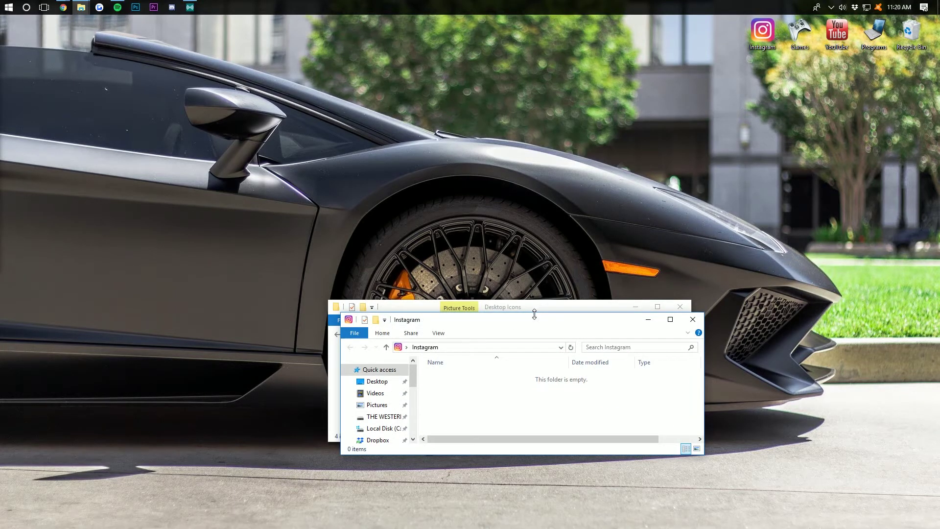
left_click_drag(535, 315, 594, 171)
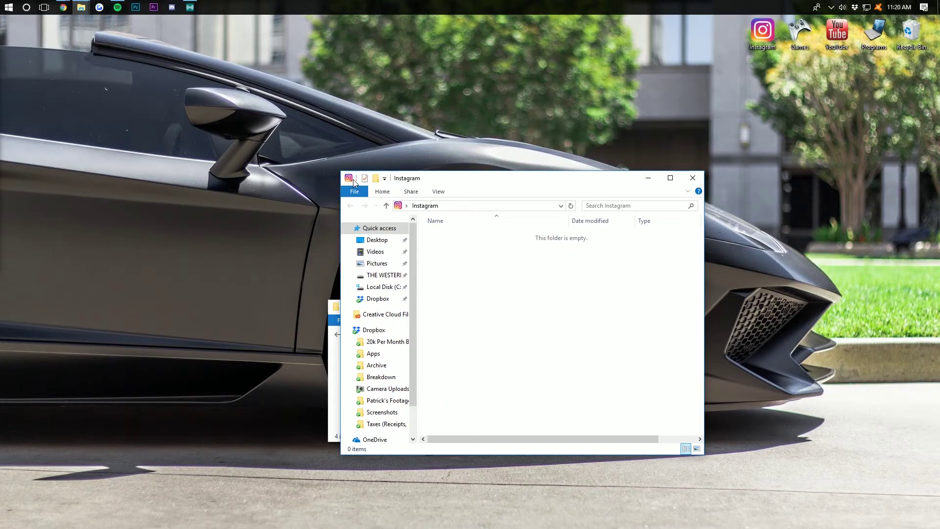
left_click(693, 177)
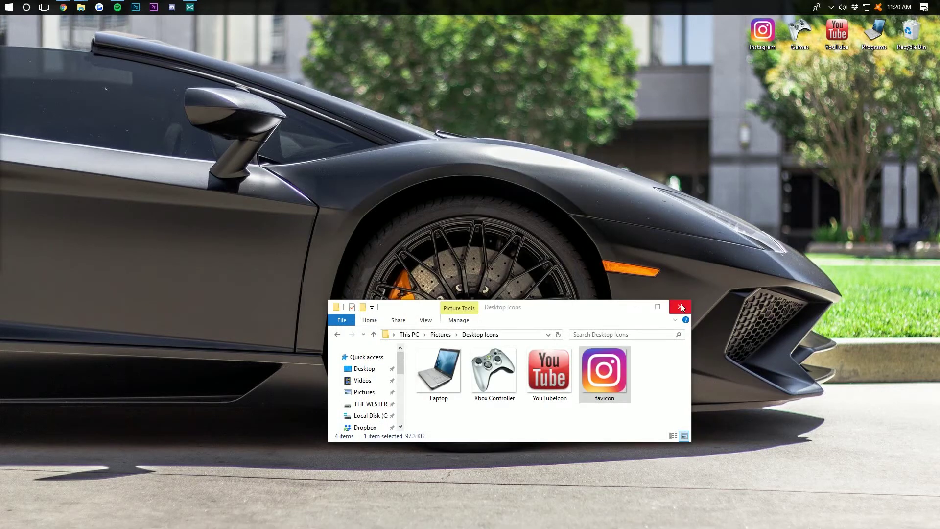
left_click(681, 307)
Step: Briefly recheck the Games and Instagram folders, then marquee-select the four desktop icons
double_click(816, 33)
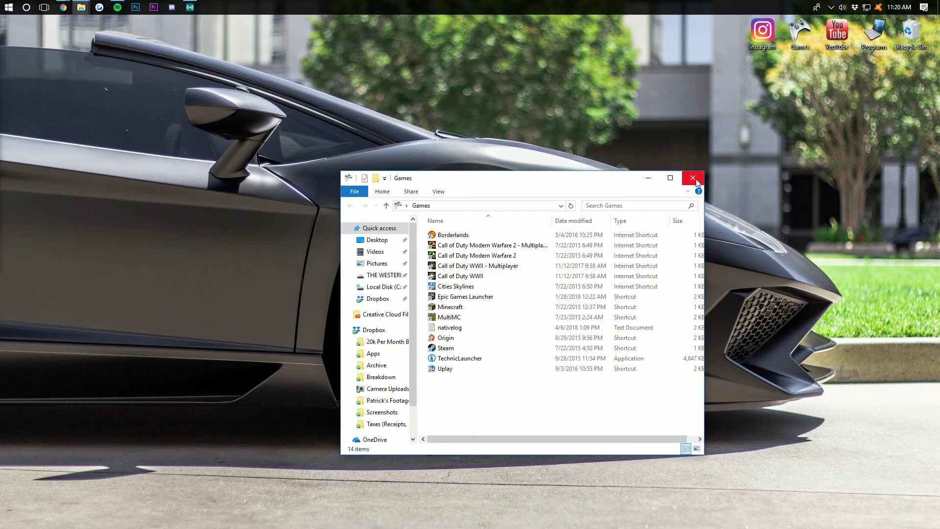
left_click(695, 180)
double_click(762, 35)
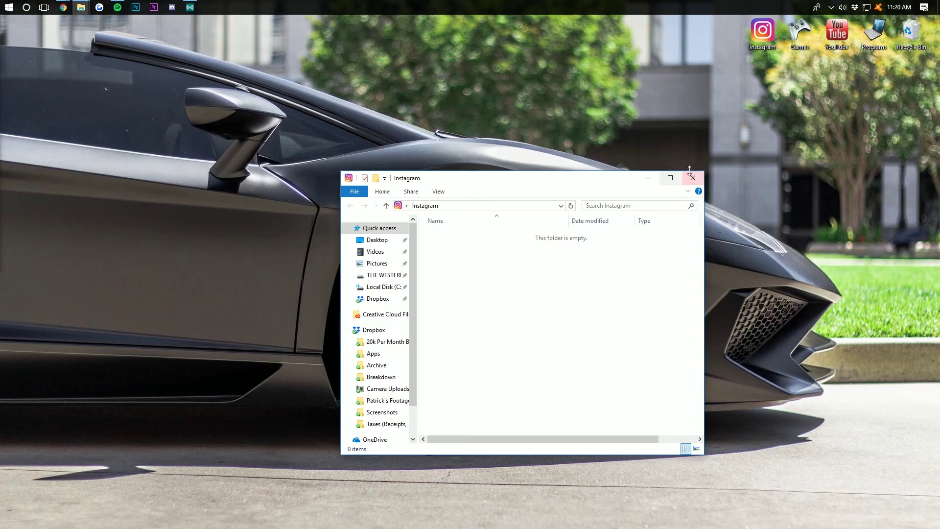
left_click(692, 178)
left_click_drag(729, 85, 891, 17)
Step: Drag Instagram, Games, YouTube and Programs up to the top centre, then deselect them
left_click_drag(837, 33, 465, 182)
left_click(527, 267)
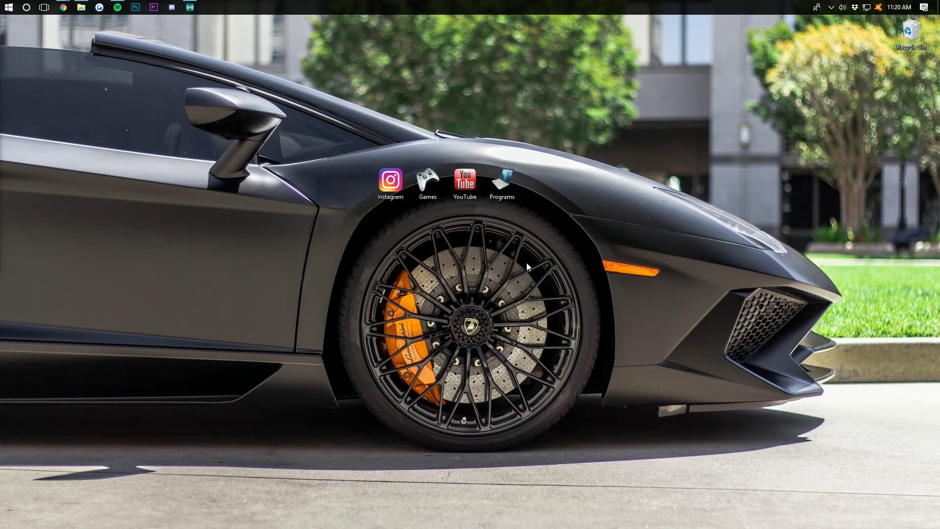
left_click_drag(523, 200, 427, 80)
left_click(471, 219)
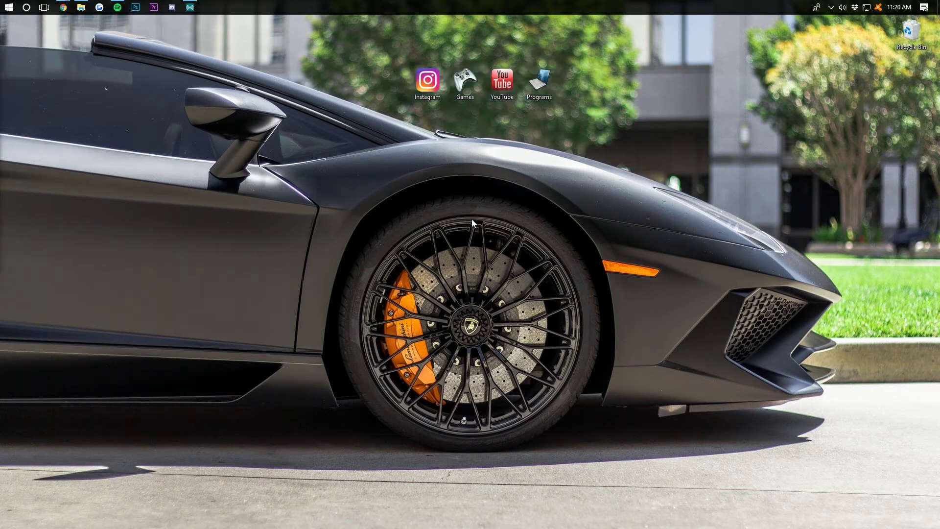